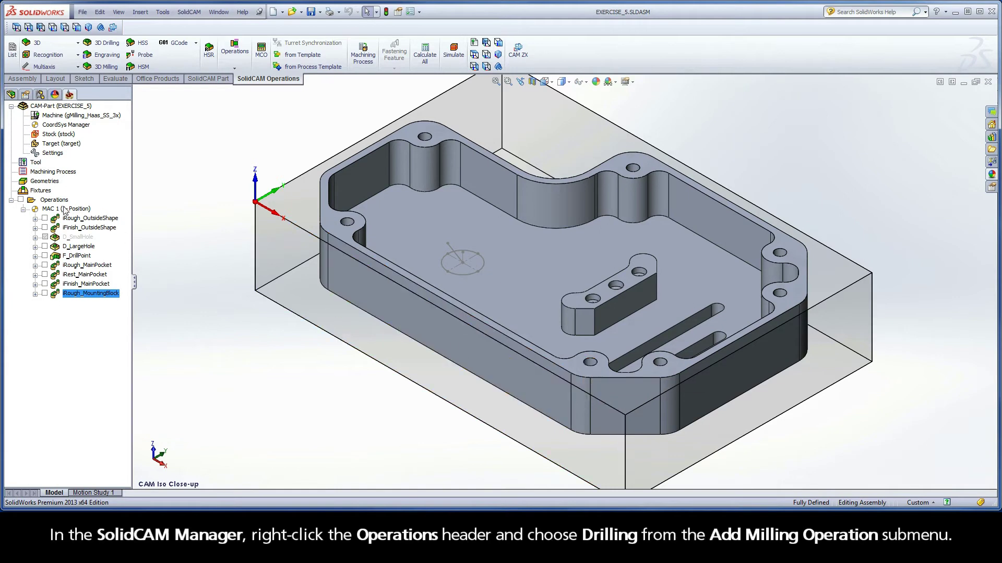
Add a new Drilling milling operation from the Operations context menu.
right_click(55, 201)
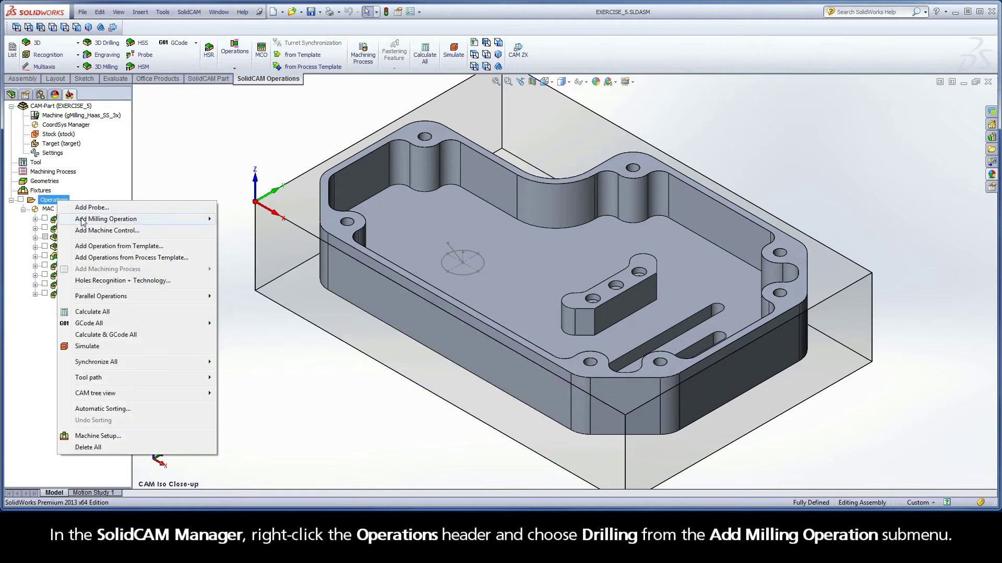
mouse_move(137, 220)
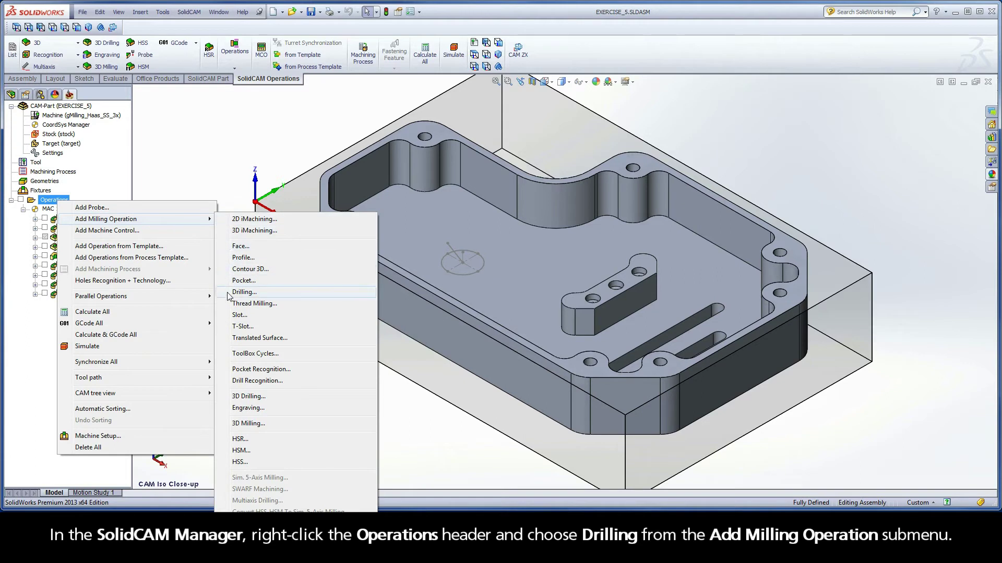
click(244, 291)
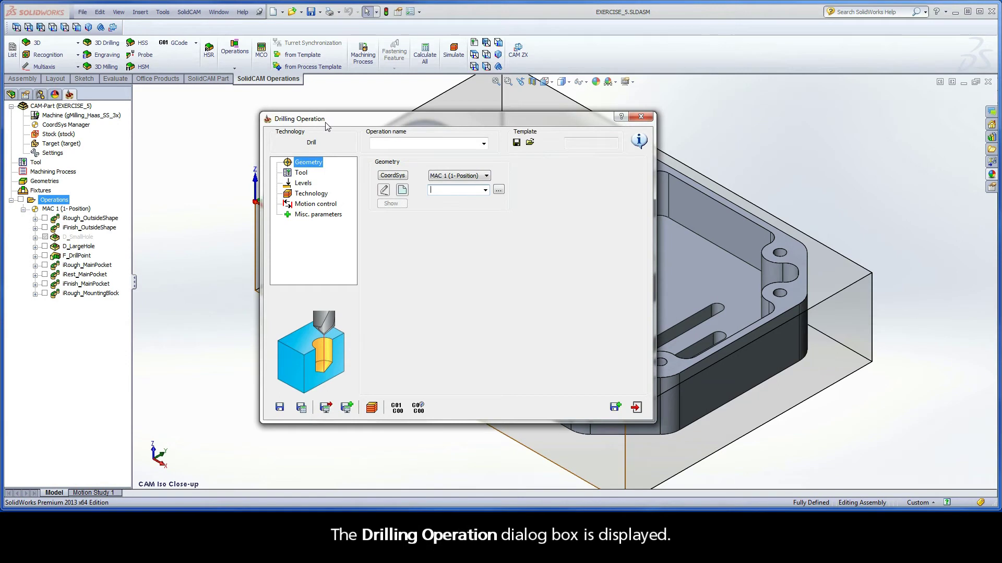
Create drill geometry drill2 from the hole centres on the enclosure's top rim face.
click(402, 191)
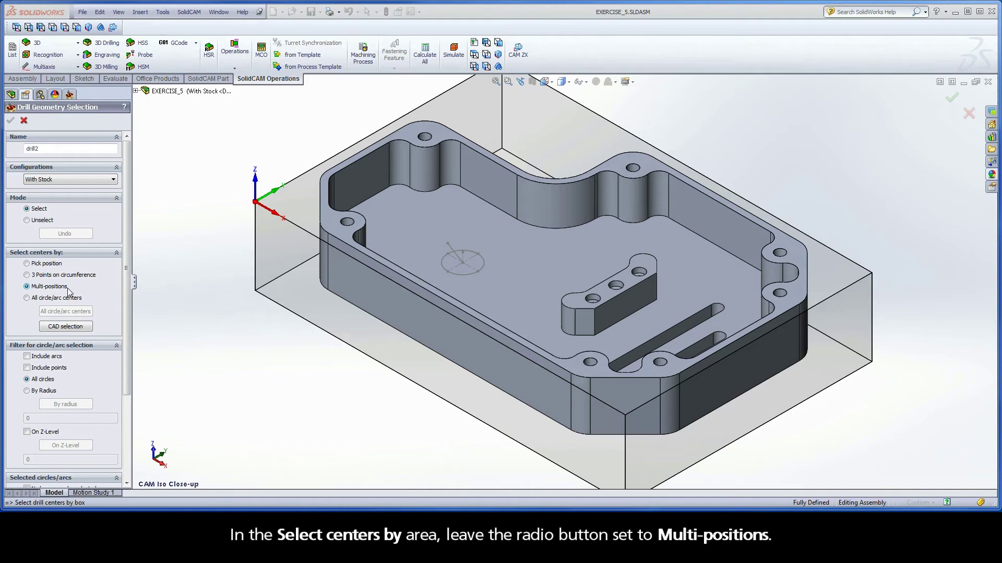
click(584, 371)
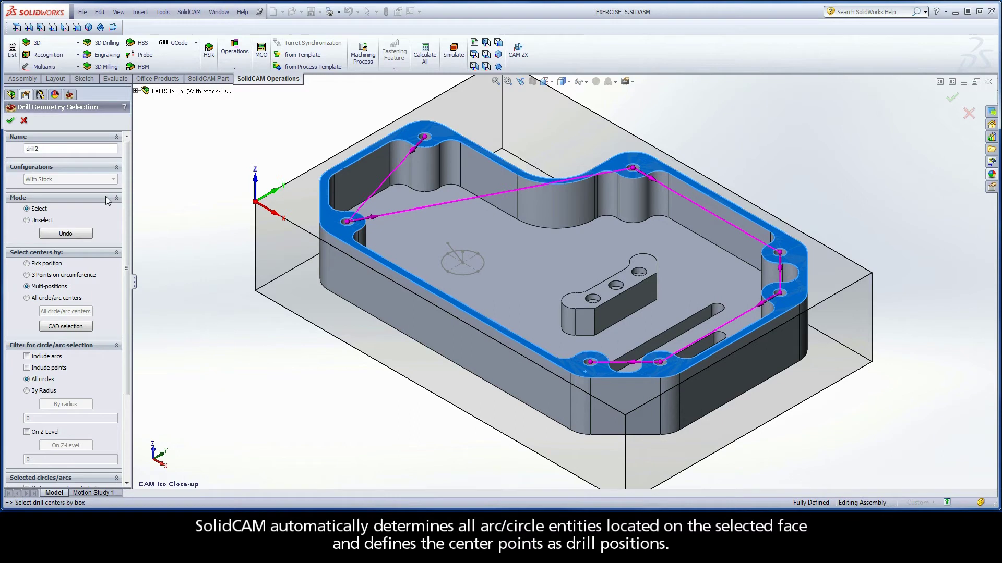
click(11, 121)
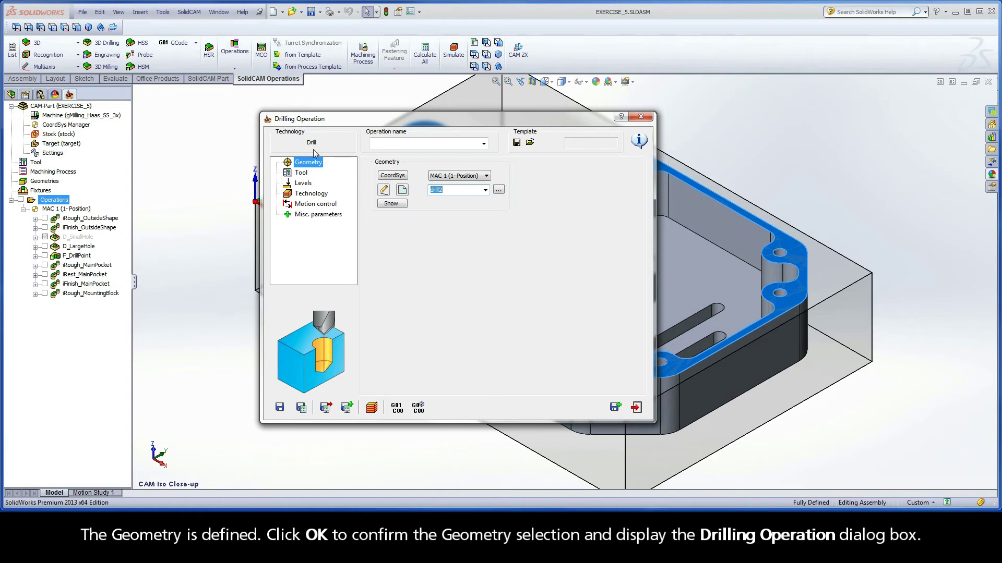
Choose tool 3, the 4 mm drill, from the Part Tool Table for the operation.
click(306, 174)
click(437, 315)
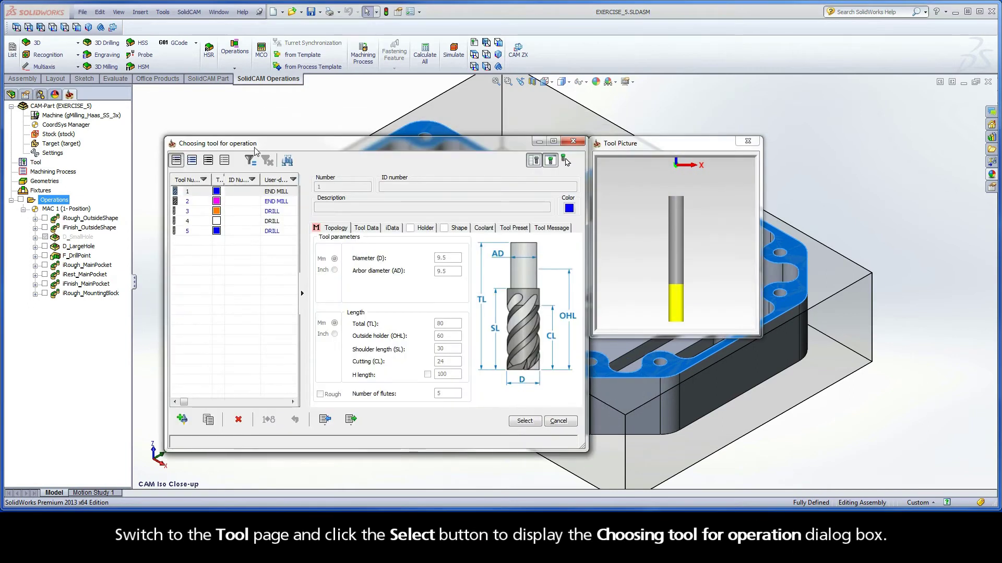
click(192, 211)
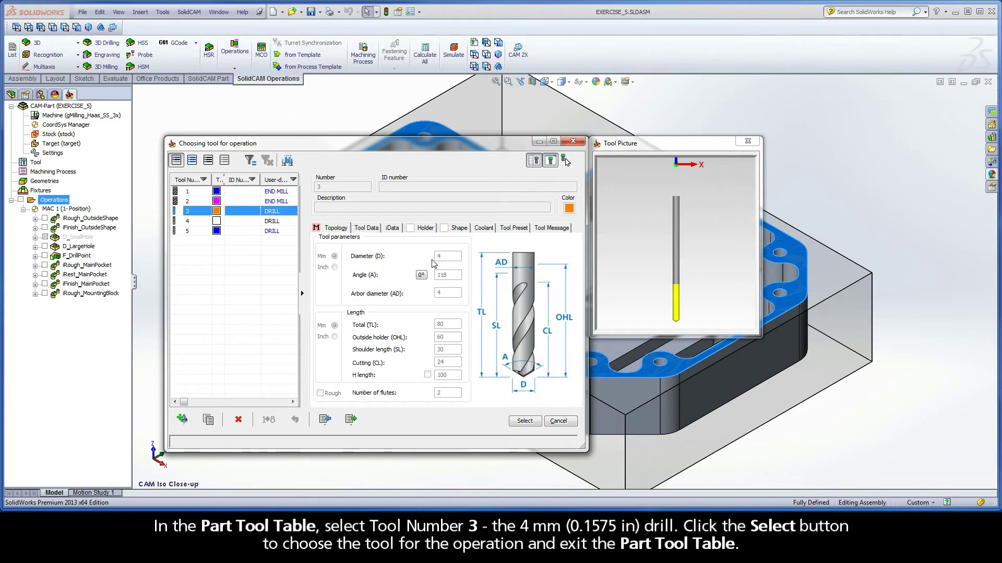
click(525, 422)
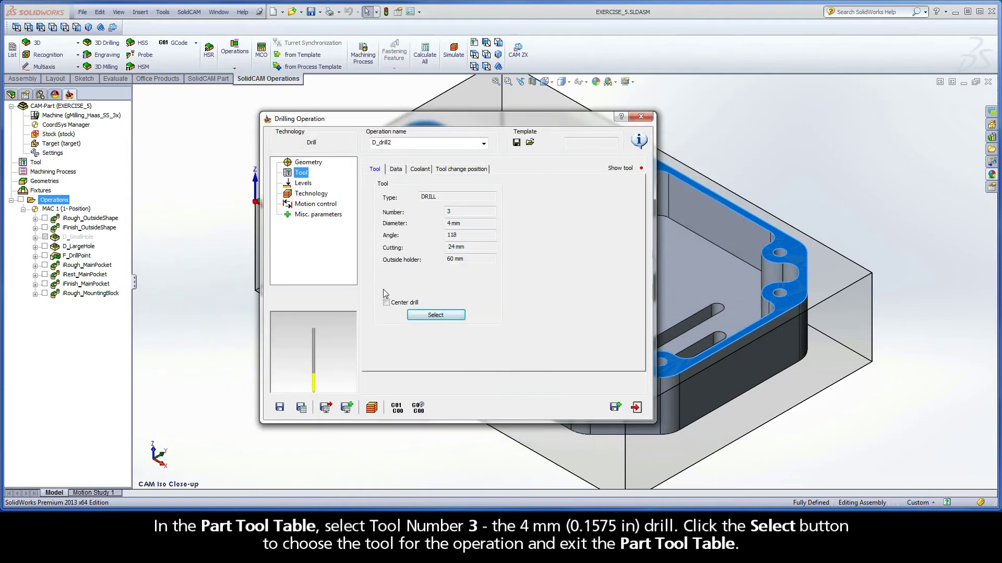
Set the upper level to 0 by picking the enclosure's top face.
click(304, 184)
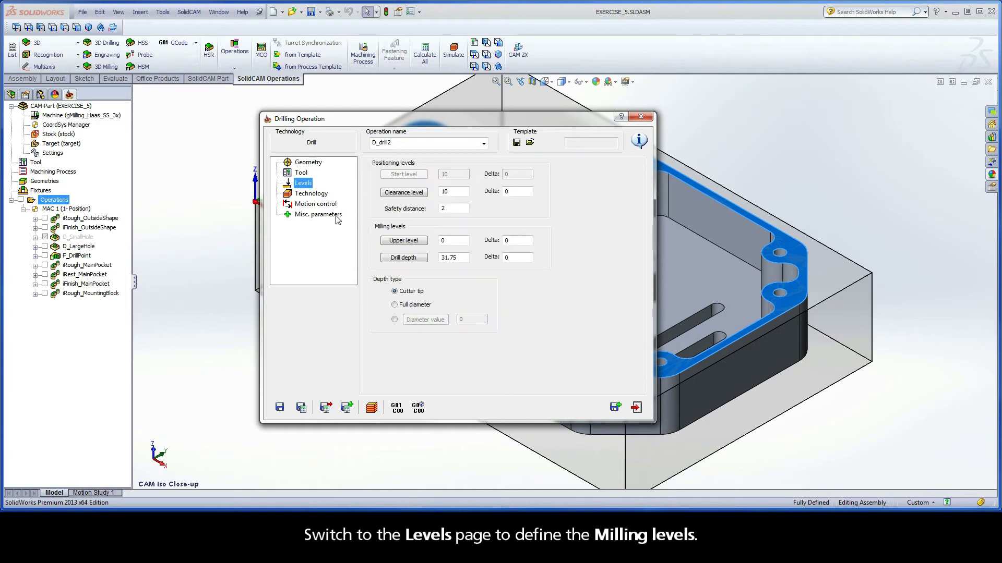
click(406, 242)
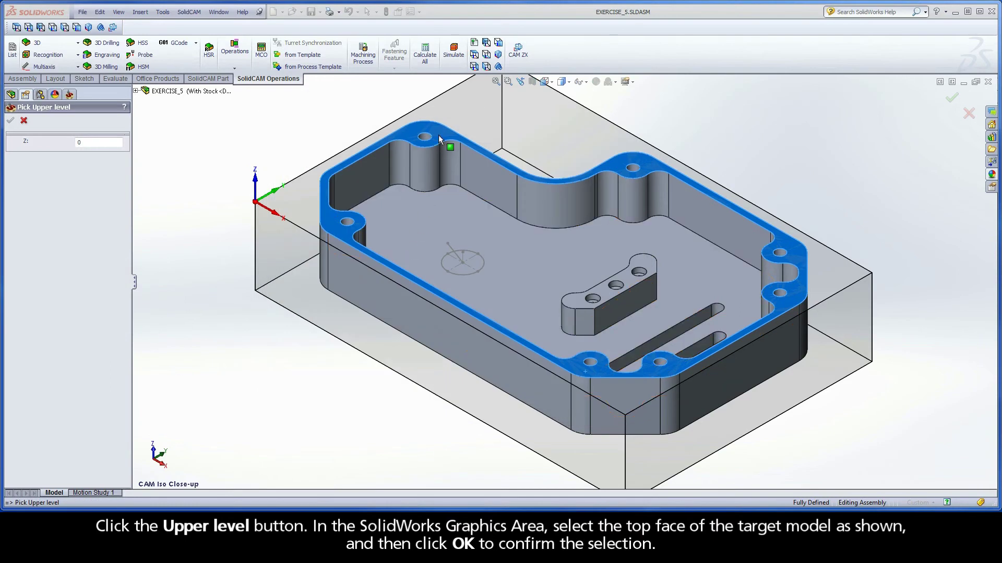
click(438, 138)
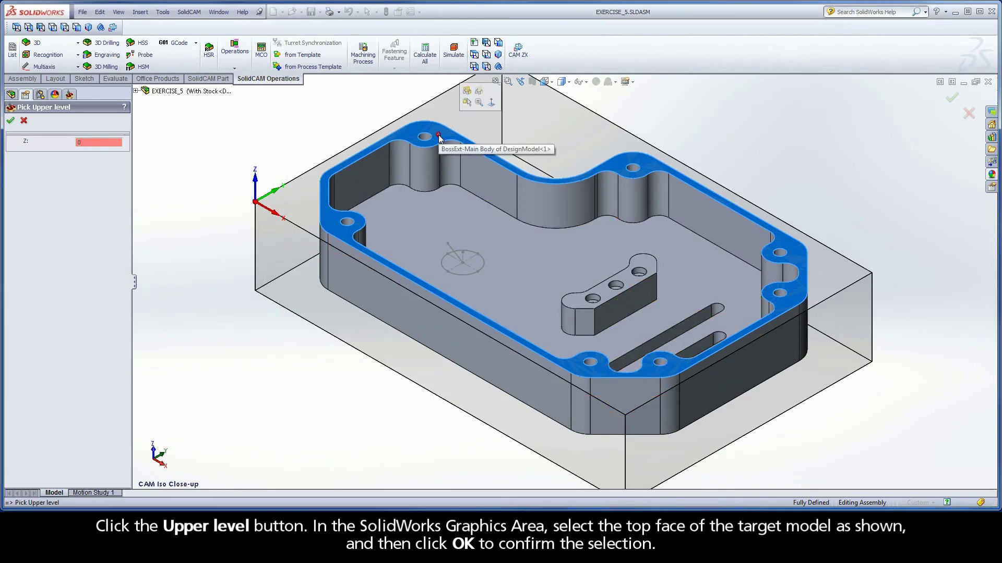
click(11, 122)
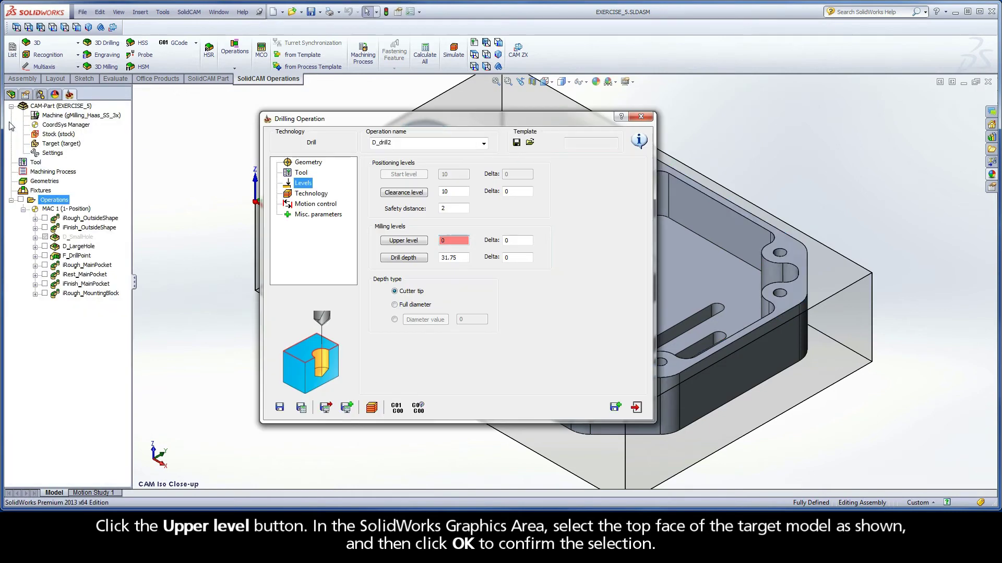
Set the drill depth to 13.702 from a hole's bottom centre in the DrillPoints view.
click(403, 258)
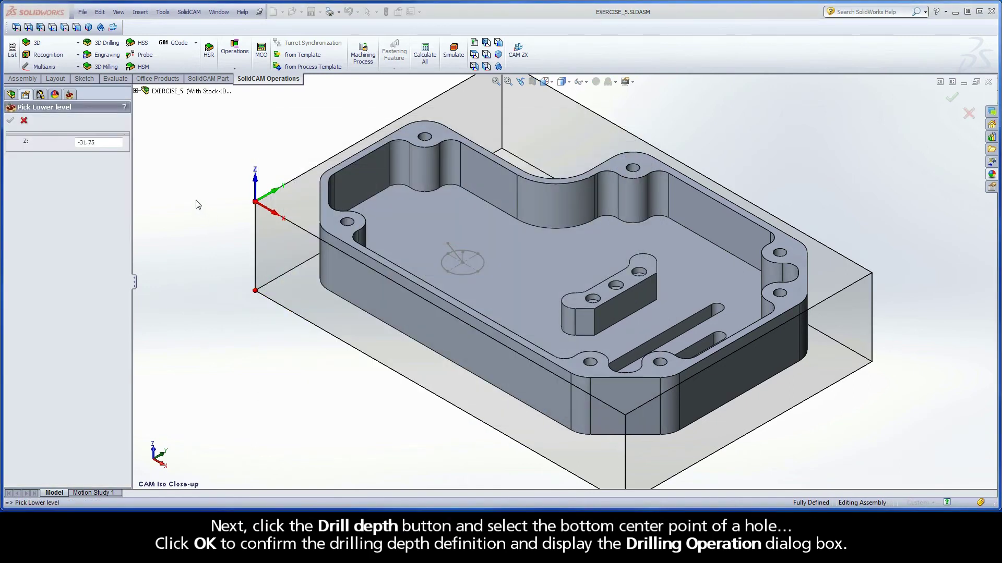
right_click(196, 202)
click(239, 295)
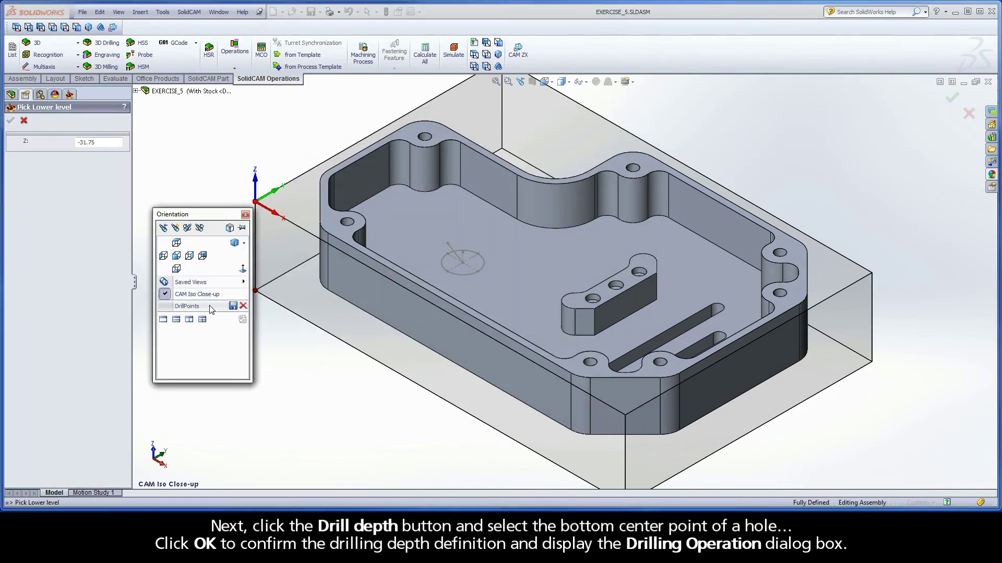
double_click(198, 307)
click(292, 238)
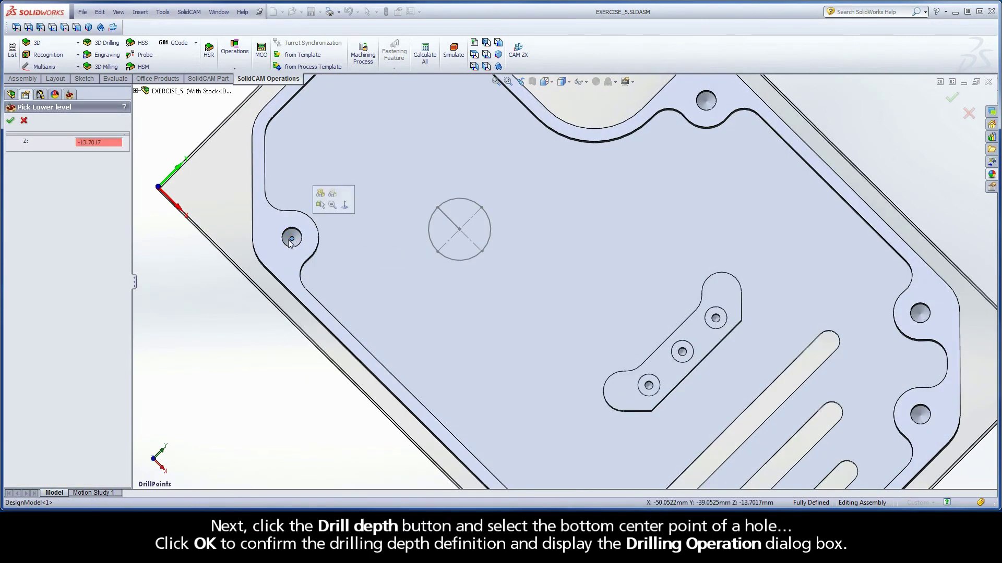
right_click(152, 225)
click(194, 314)
double_click(158, 309)
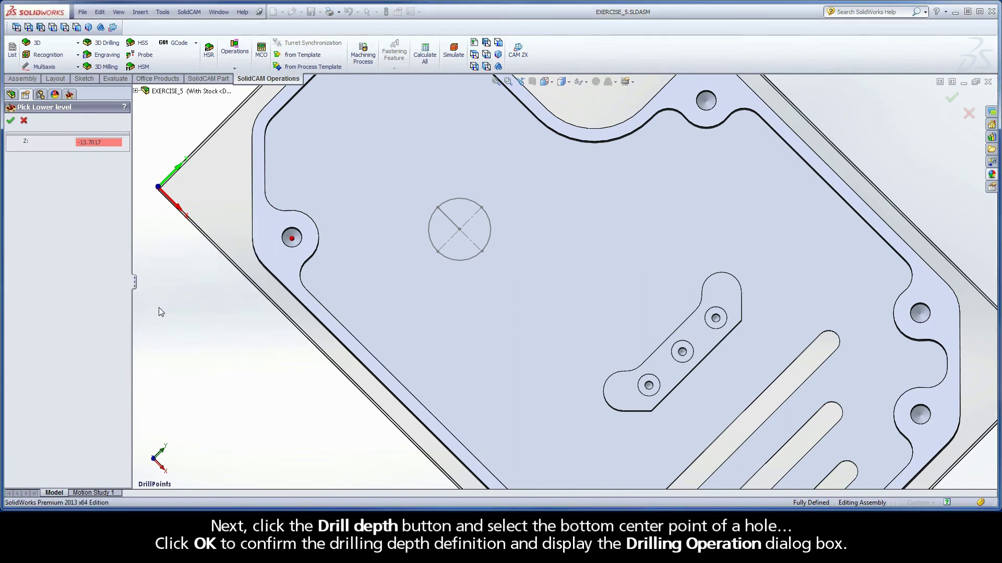
click(10, 121)
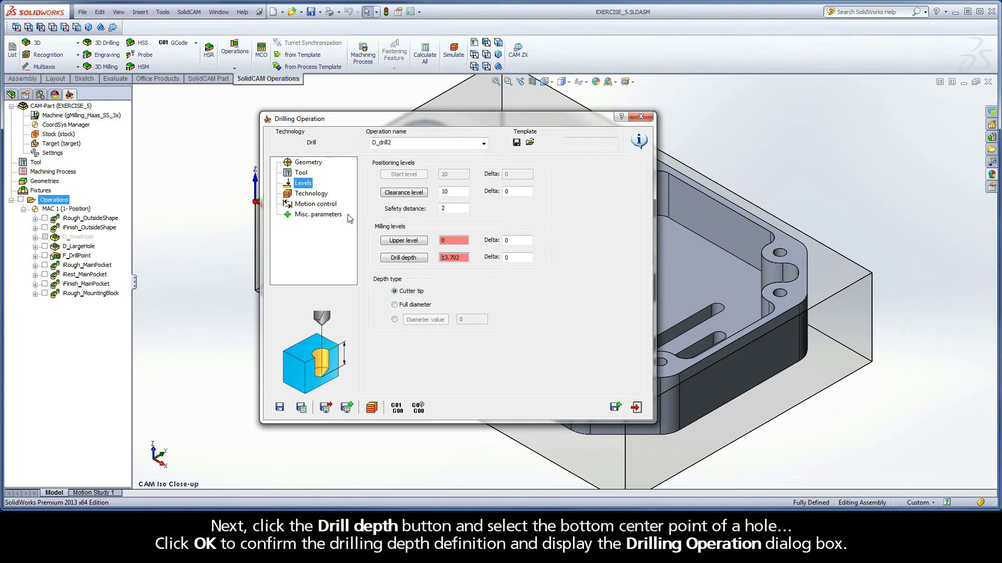
Keep Cutter tip depth, rename the operation D_FastenerPosts, and save and calculate it.
click(395, 292)
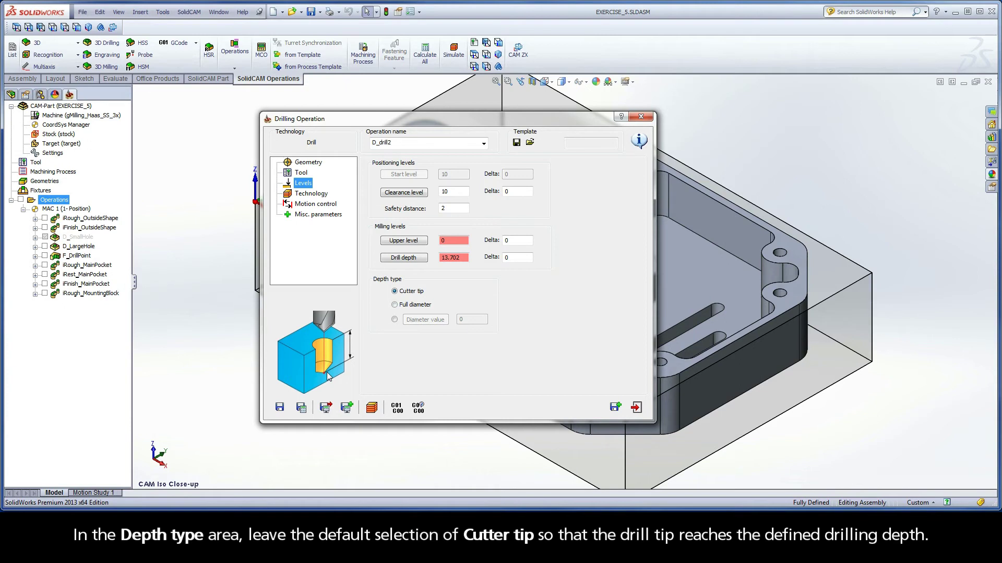
click(312, 194)
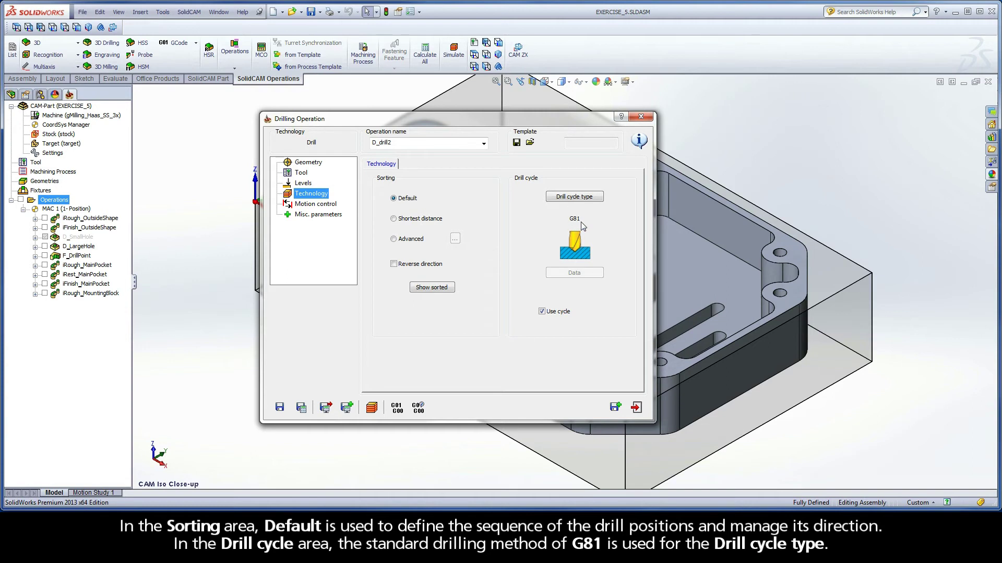
double_click(399, 142)
click(395, 145)
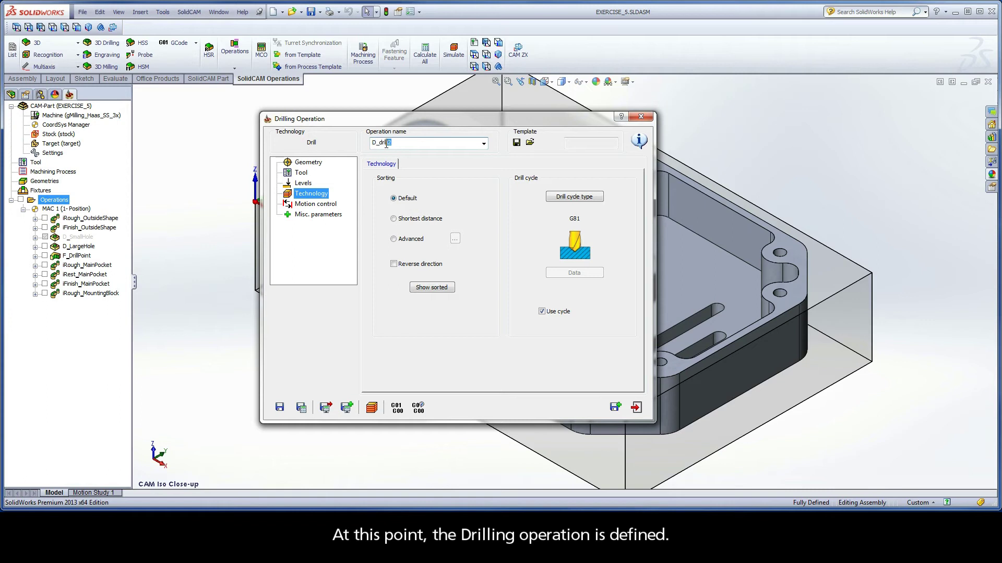
drag(386, 145, 380, 144)
text(FastenerPosts)
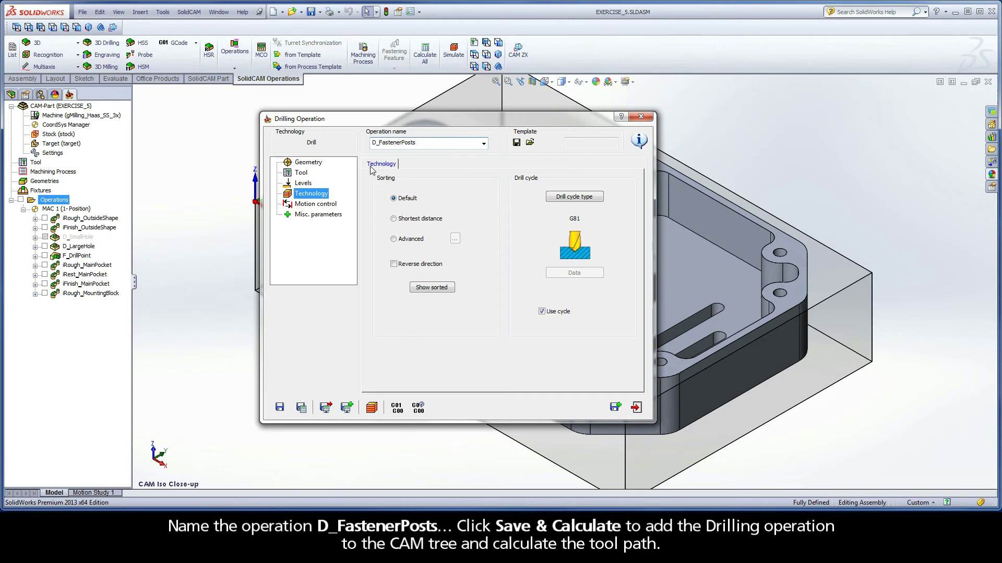
click(301, 408)
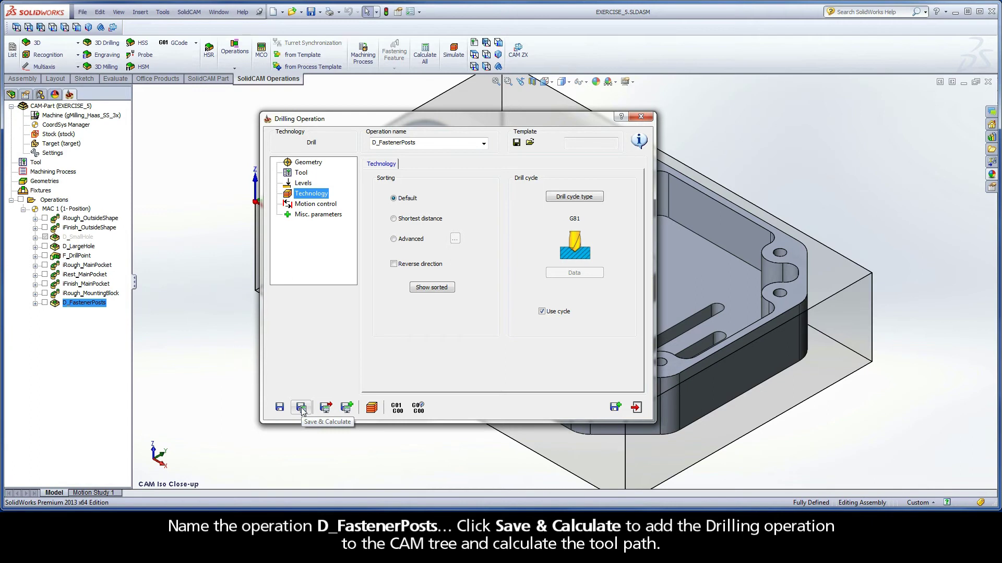
click(372, 408)
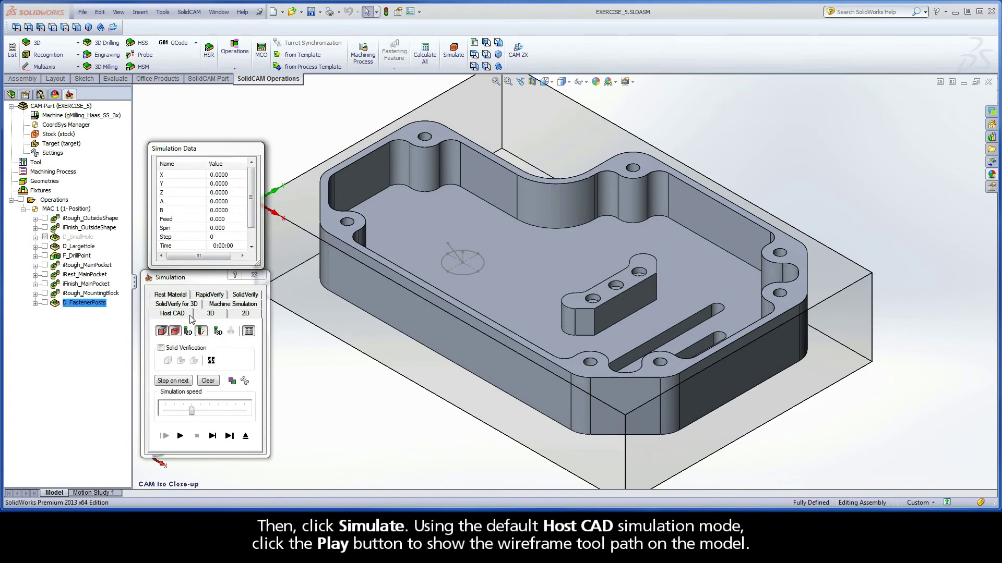
click(180, 437)
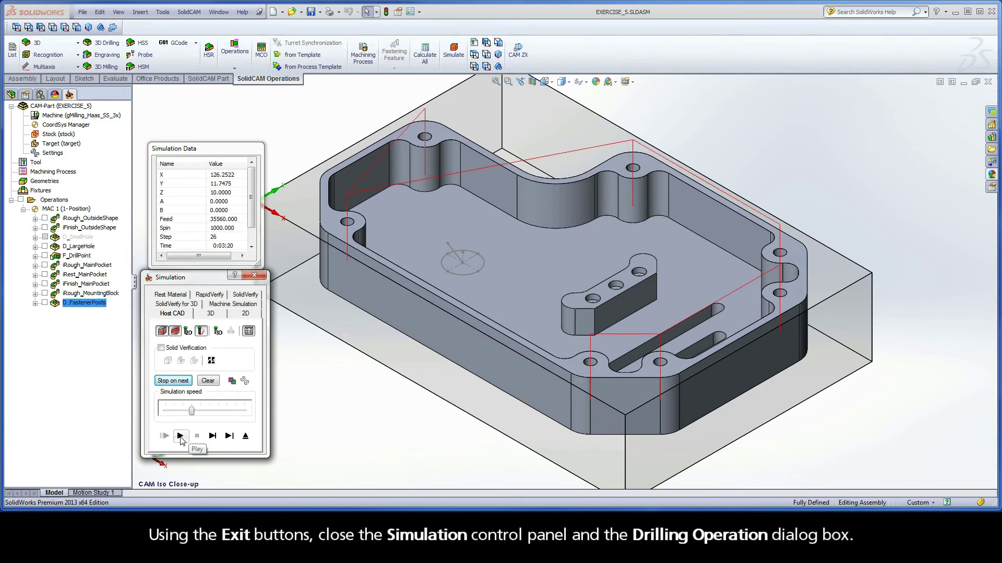
click(245, 436)
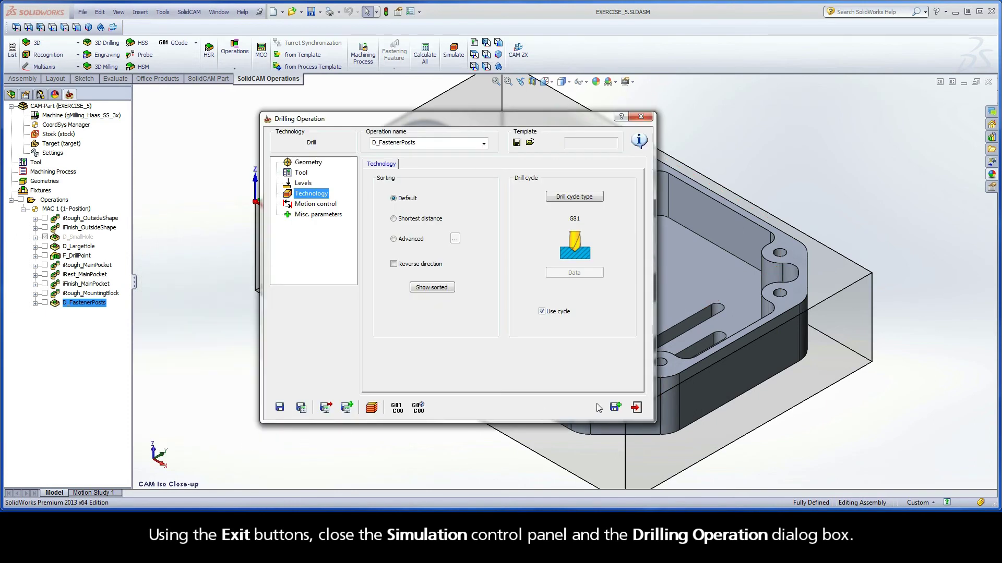
Exit the D_FastenerPosts Drilling Operation dialog.
click(634, 407)
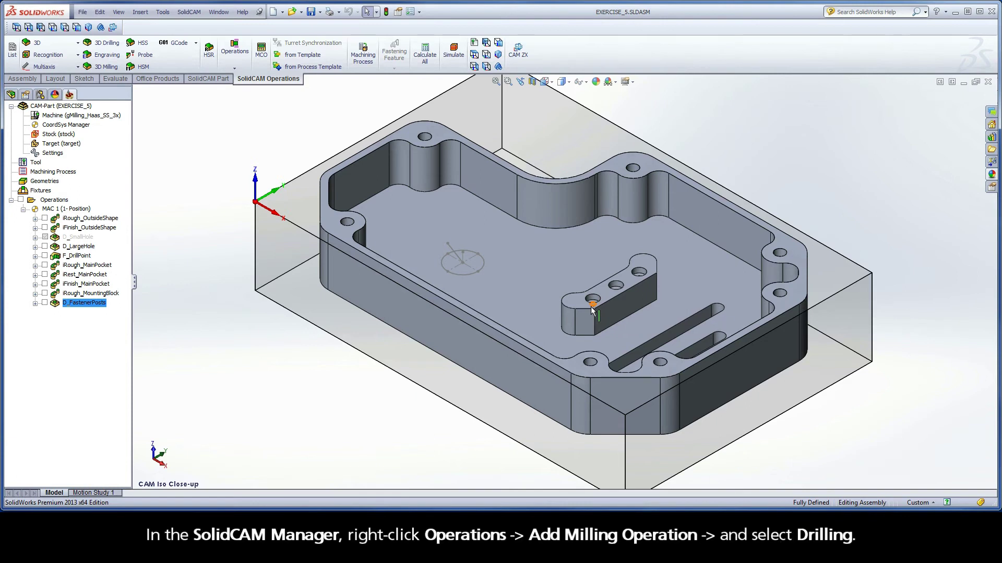
right_click(54, 200)
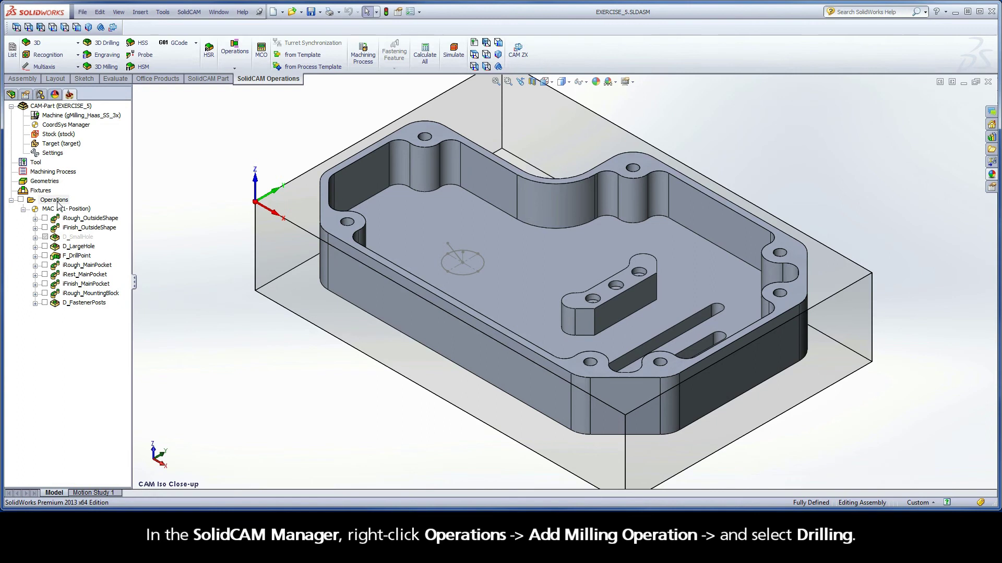
Add a second Drilling operation with geometry drill3 from the mounting block's three hole centres.
mouse_move(108, 220)
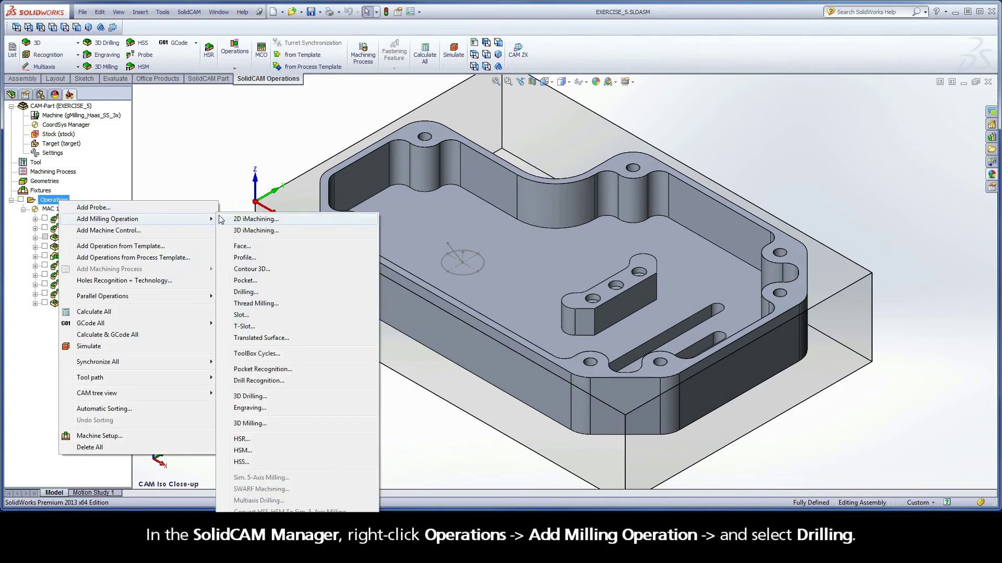
click(258, 293)
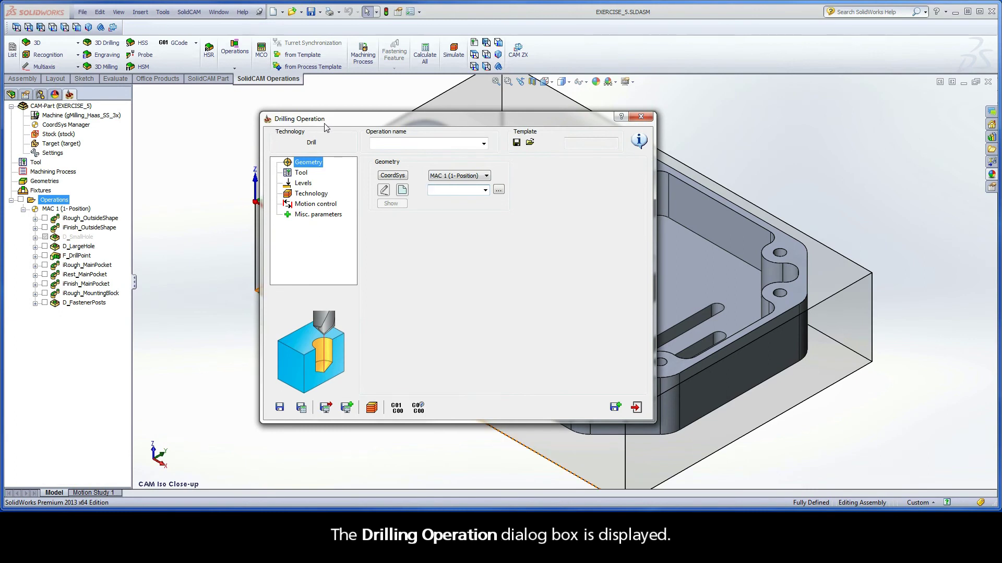
click(403, 191)
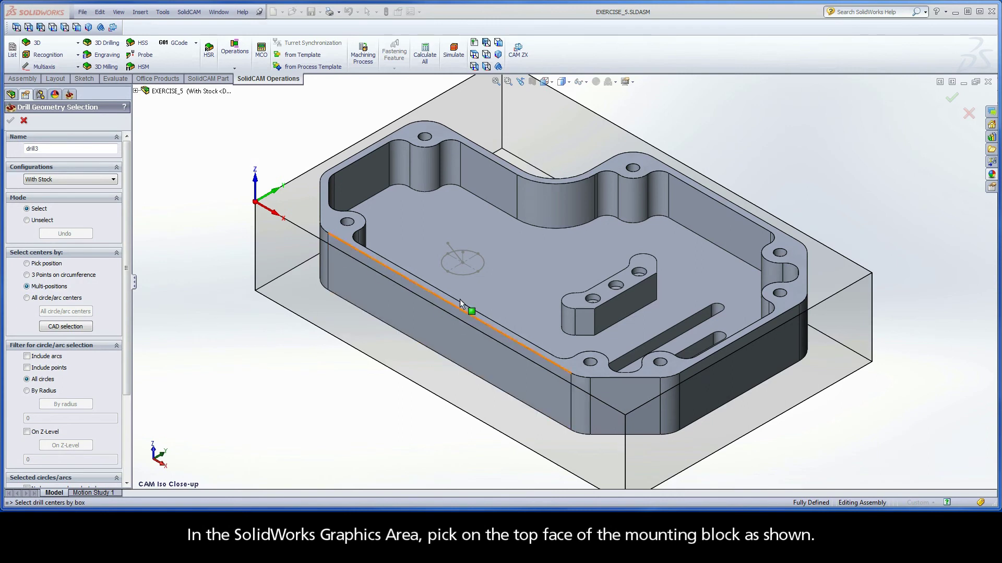
click(568, 303)
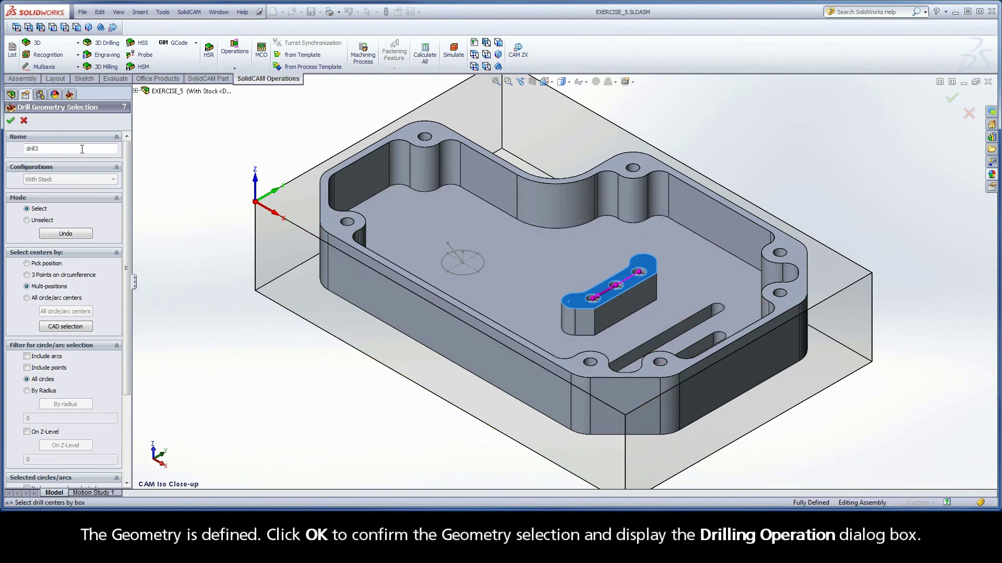
click(12, 122)
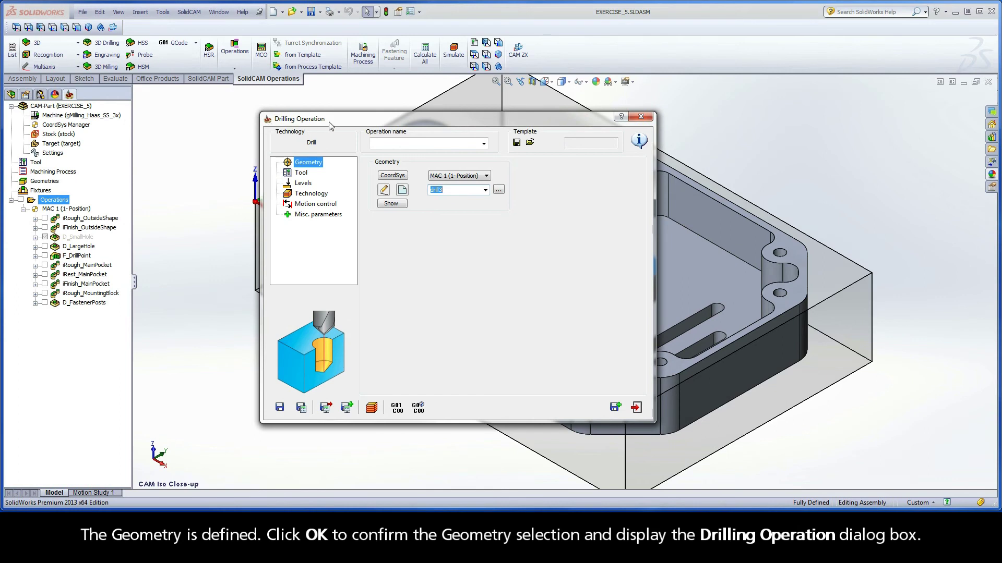
Choose tool 4, the 1.65 mm drill with 118° angle, for D_drill3.
click(302, 173)
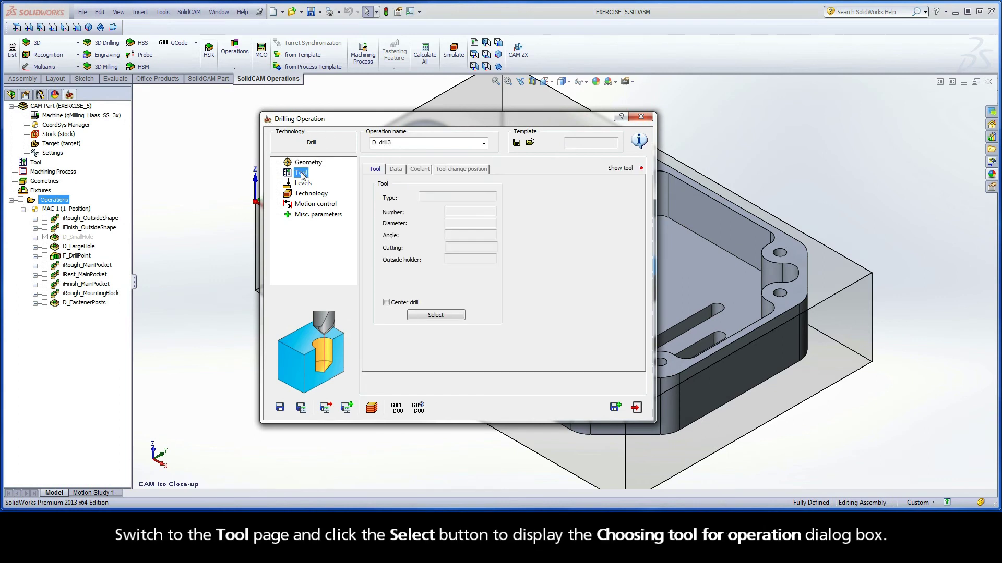
click(432, 315)
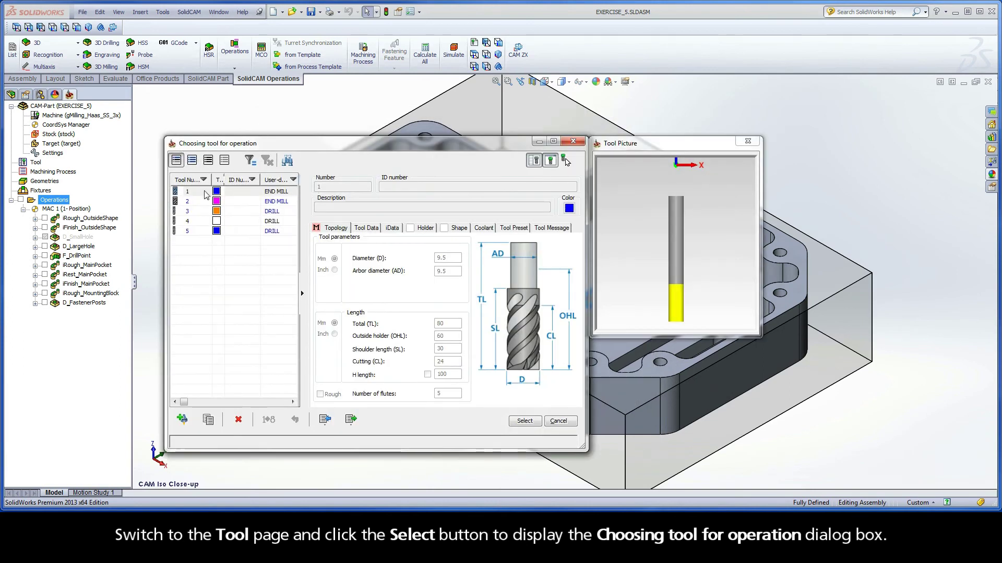
click(190, 223)
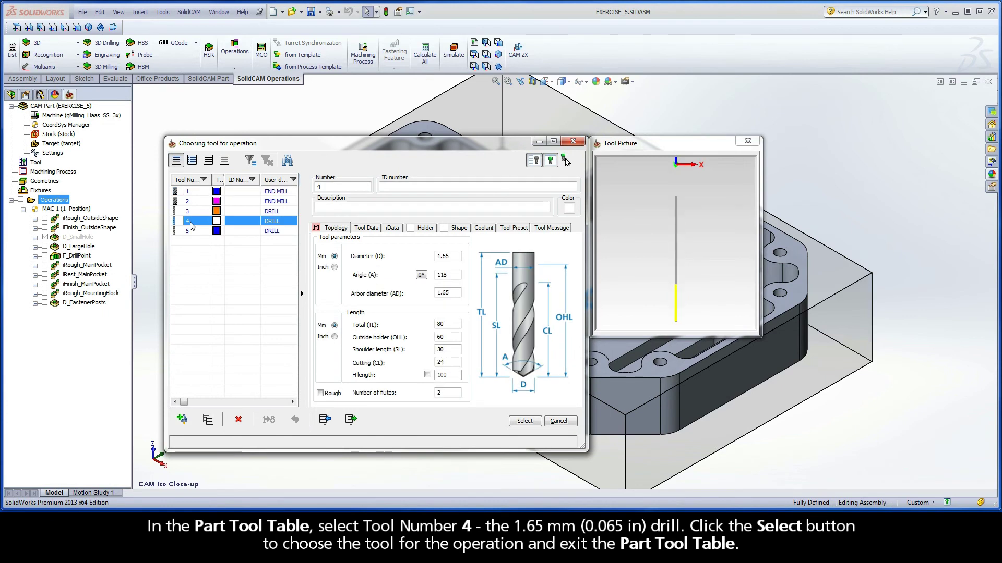
click(451, 257)
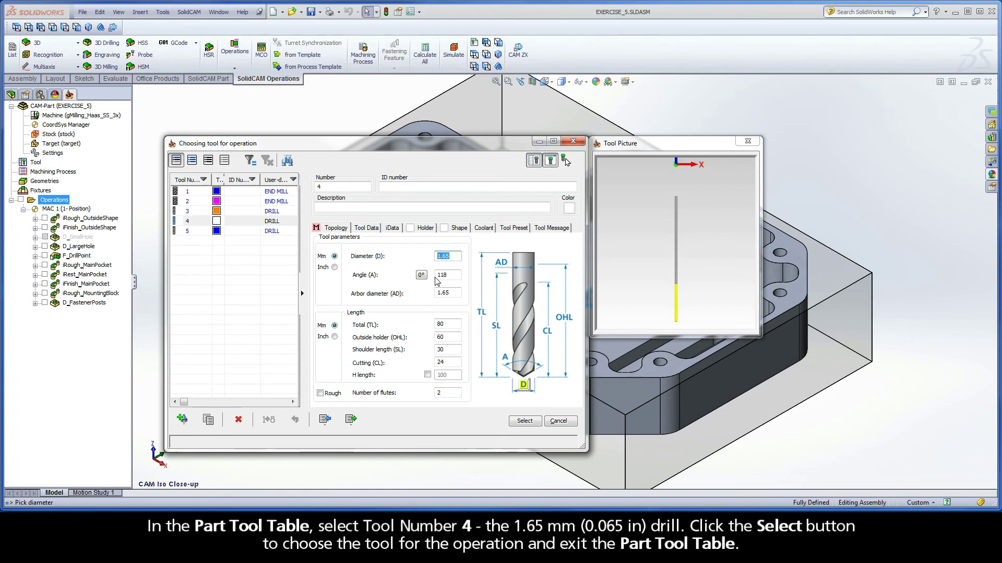
click(524, 421)
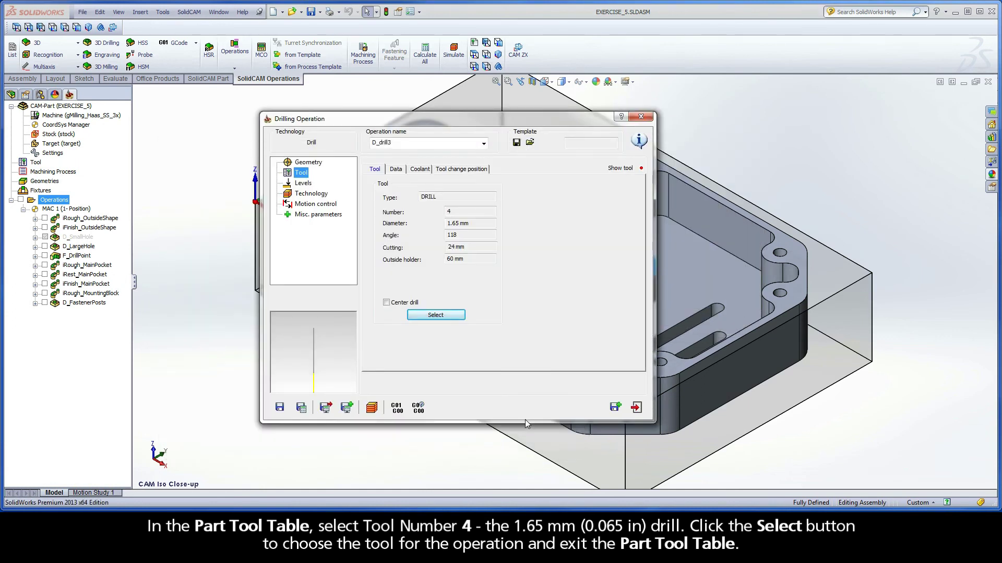
Set the upper level to -6.35 by picking the mounting block's top face.
click(304, 183)
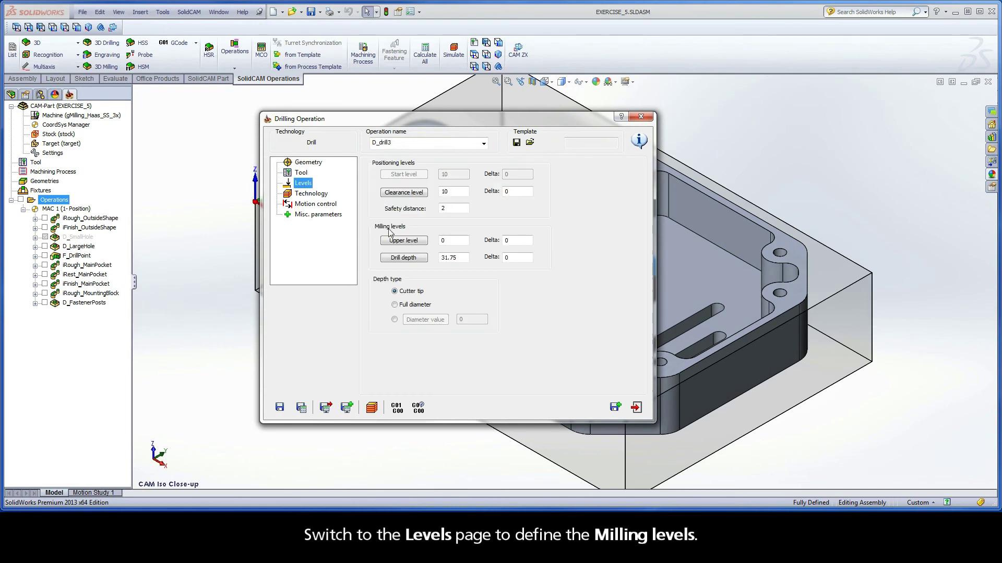
click(406, 240)
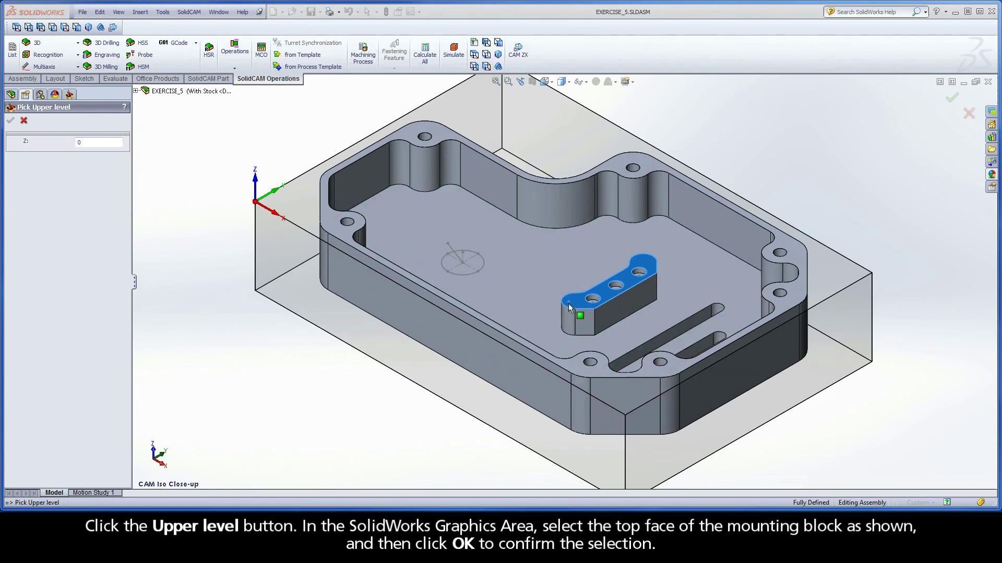
click(571, 307)
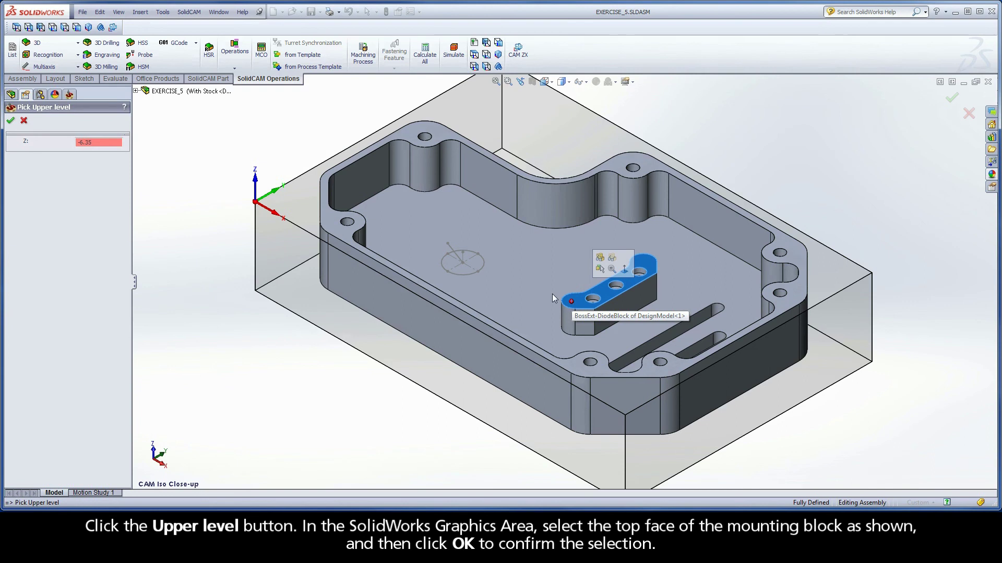
click(11, 120)
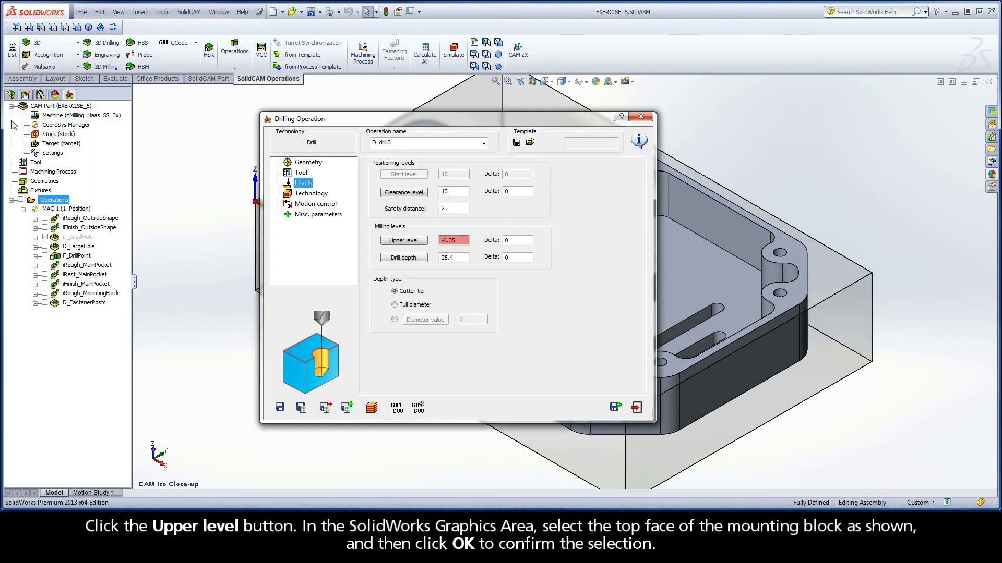
Set the drill depth to 10.021 from the lowest hole's bottom centre in the DrillPoints view.
click(405, 257)
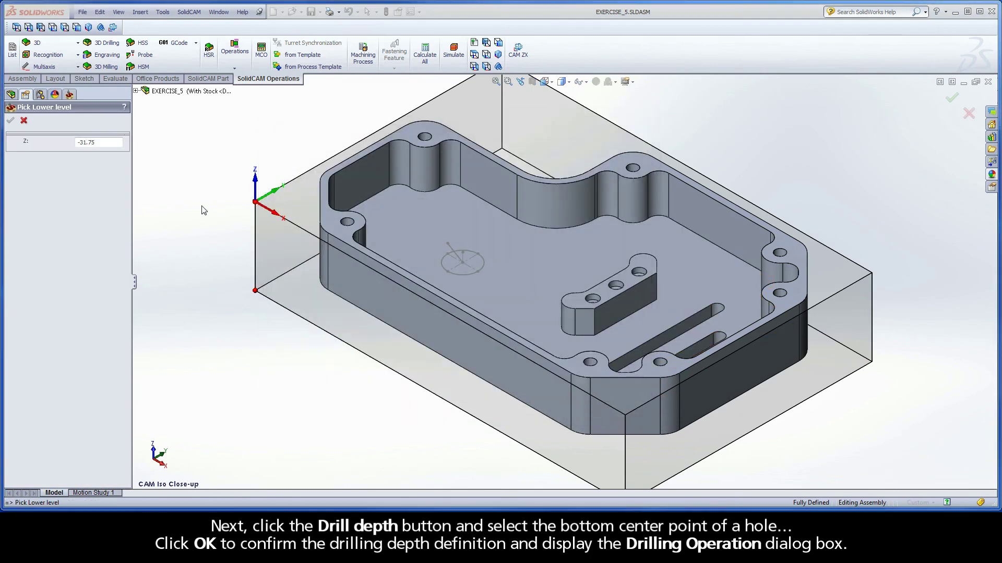
right_click(196, 205)
click(239, 298)
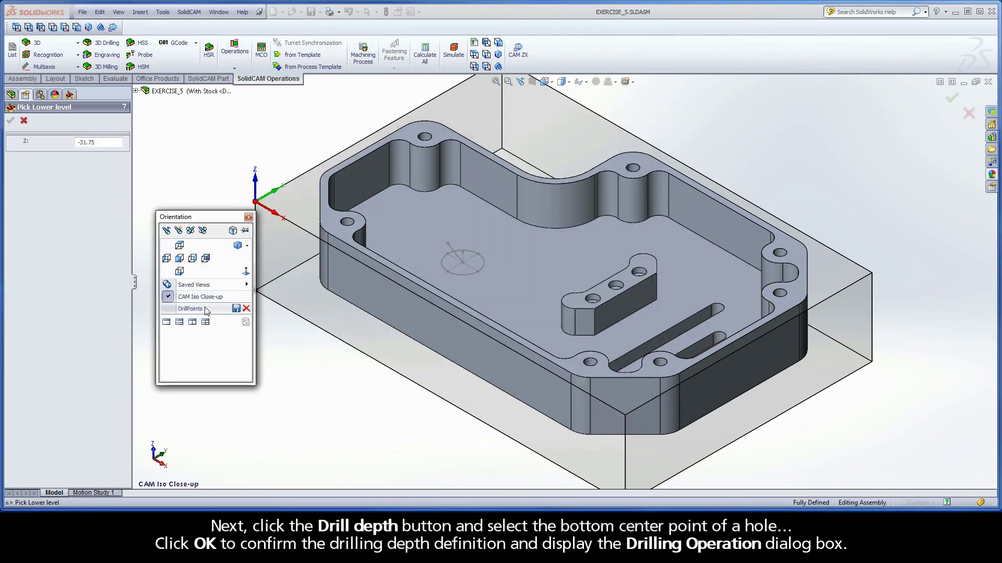
double_click(193, 323)
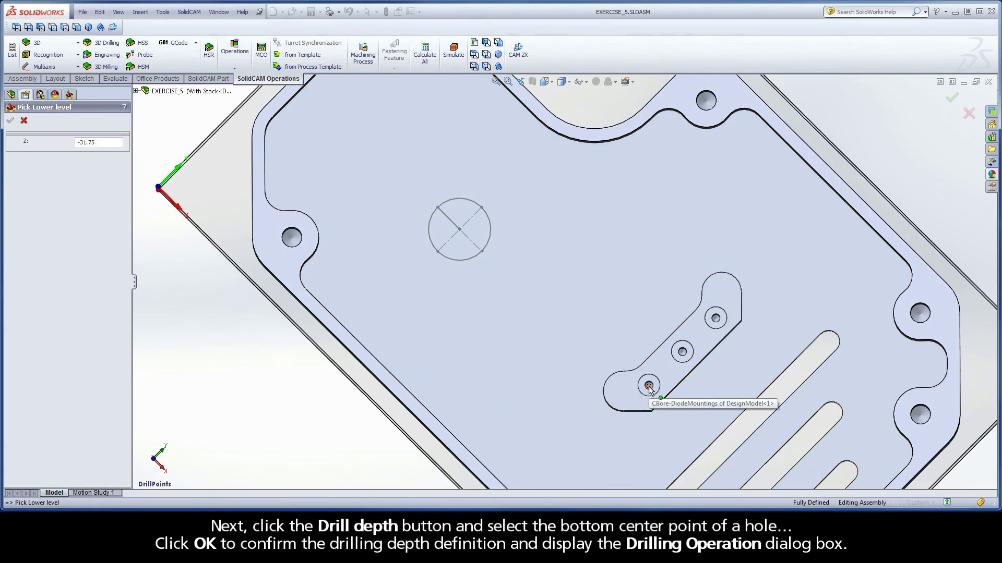
click(649, 385)
right_click(161, 277)
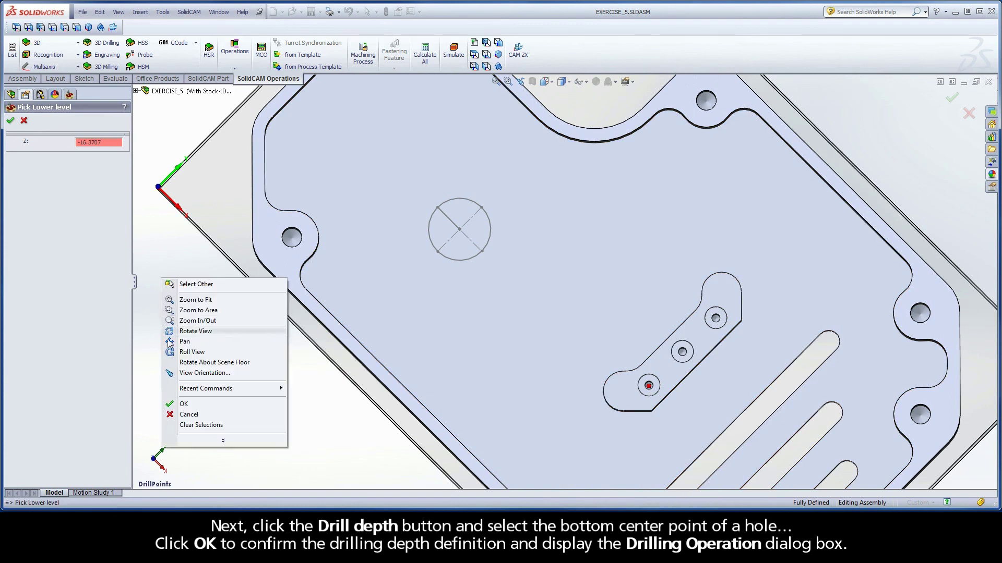
click(168, 372)
double_click(166, 362)
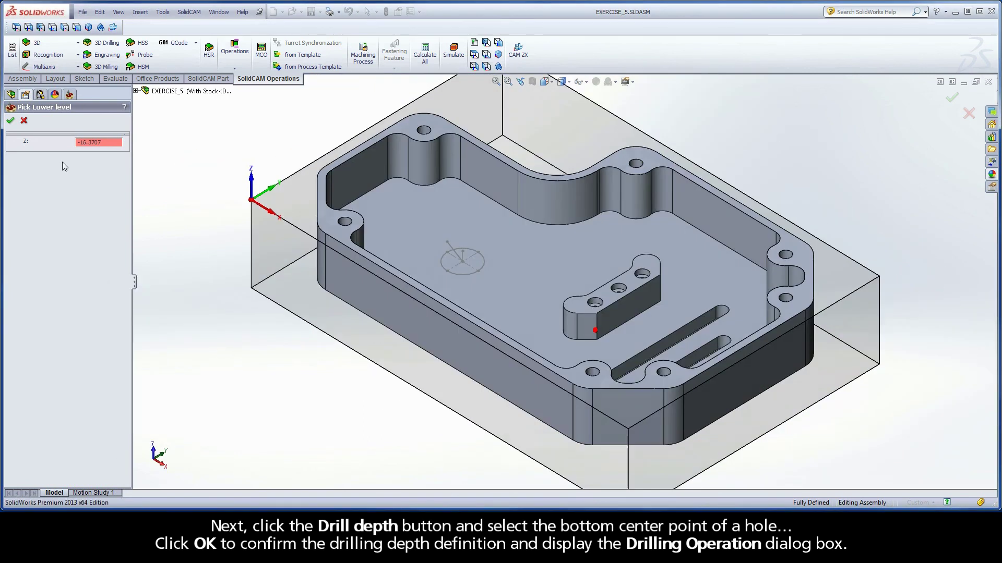
click(10, 121)
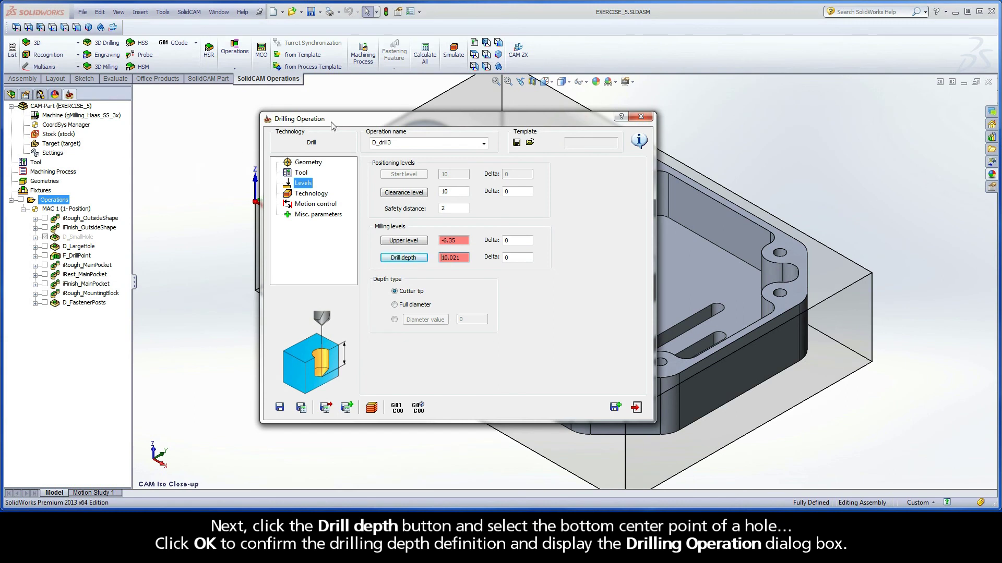
Keep Cutter tip depth, rename the operation D_MountingBlock, and save and calculate it.
click(395, 292)
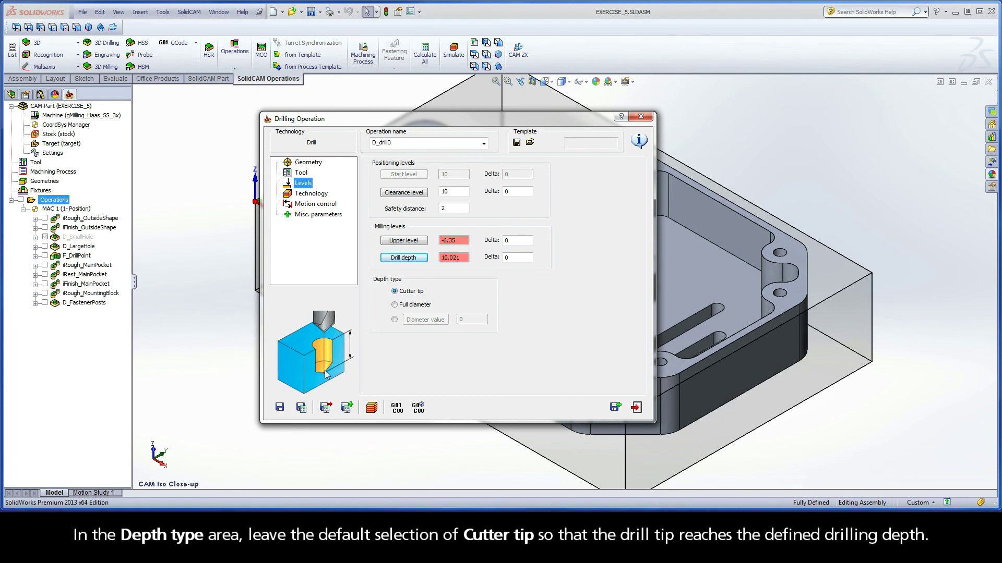
click(307, 195)
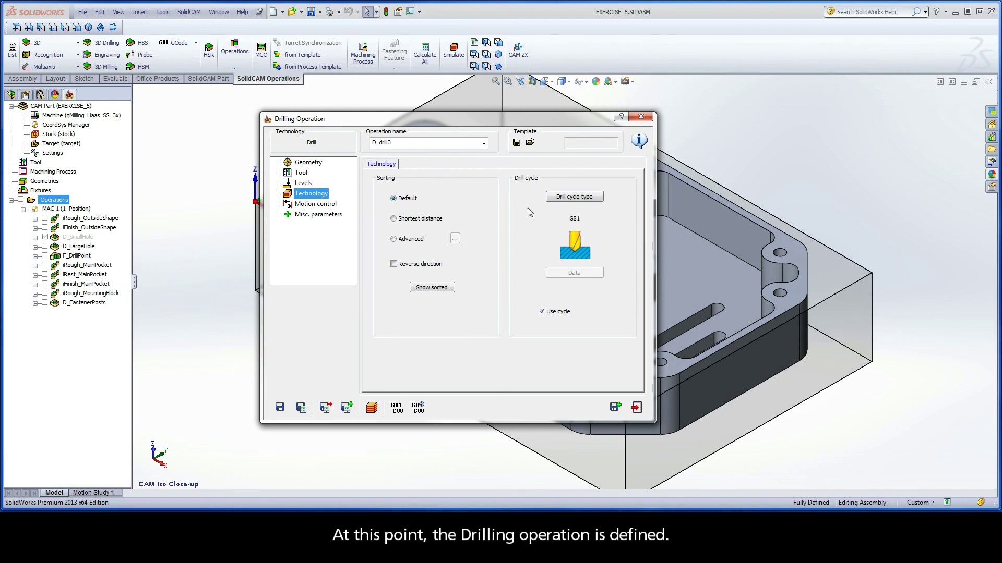
click(394, 144)
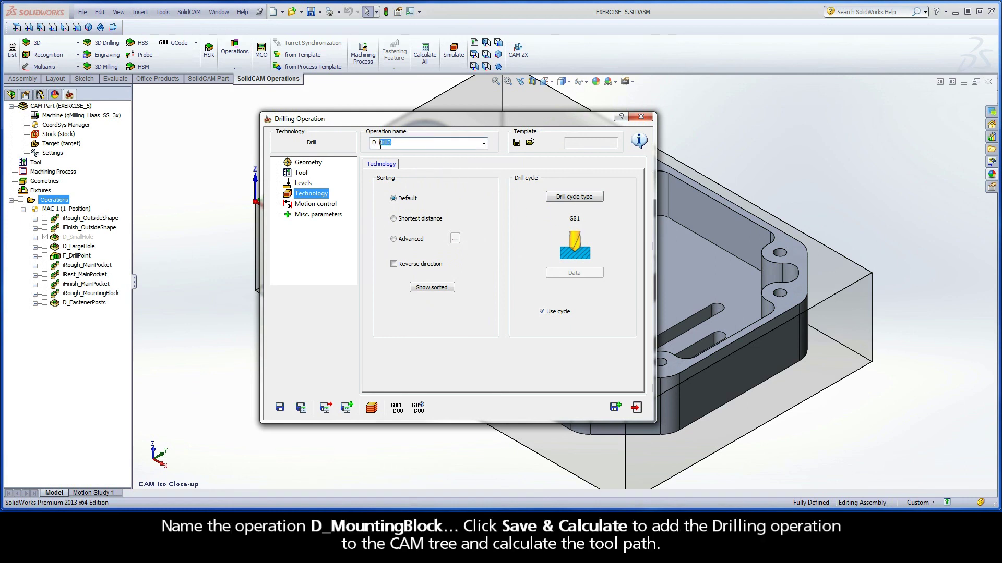
text(MountingBlock)
click(301, 407)
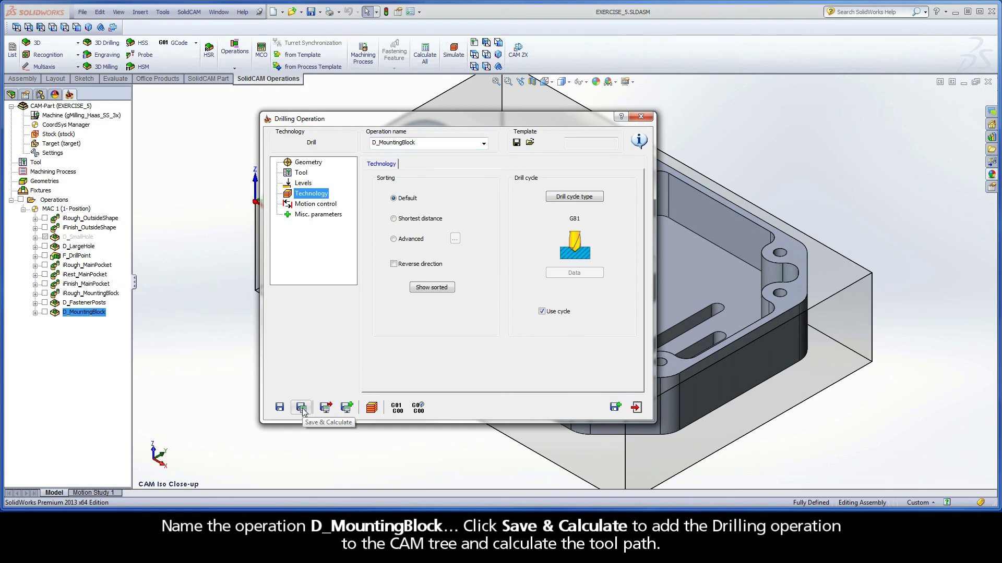
Run a Host CAD simulation of the D_MountingBlock drilling tool path, then exit the simulation and the Drilling Operation dialog.
click(372, 408)
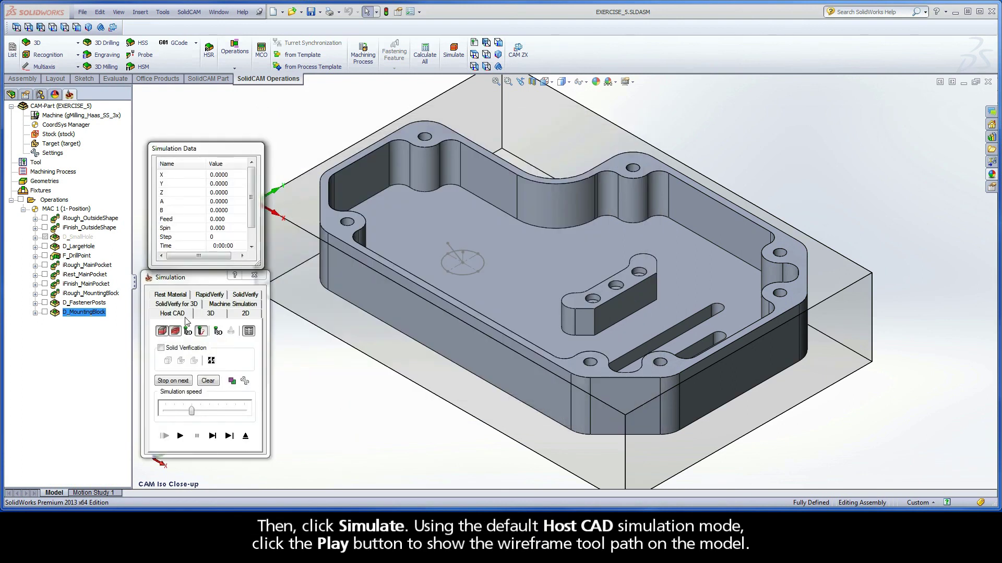
click(180, 436)
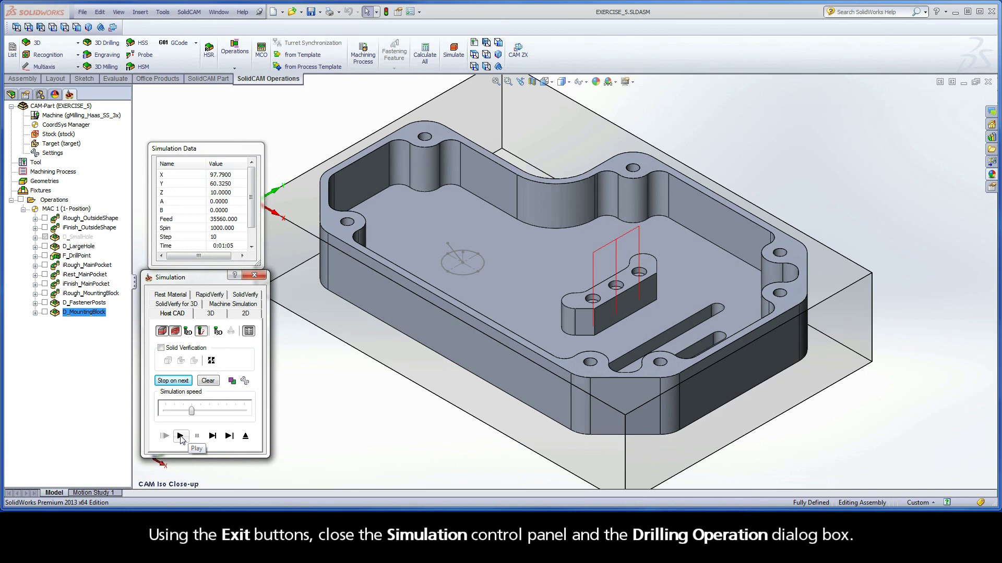
click(245, 436)
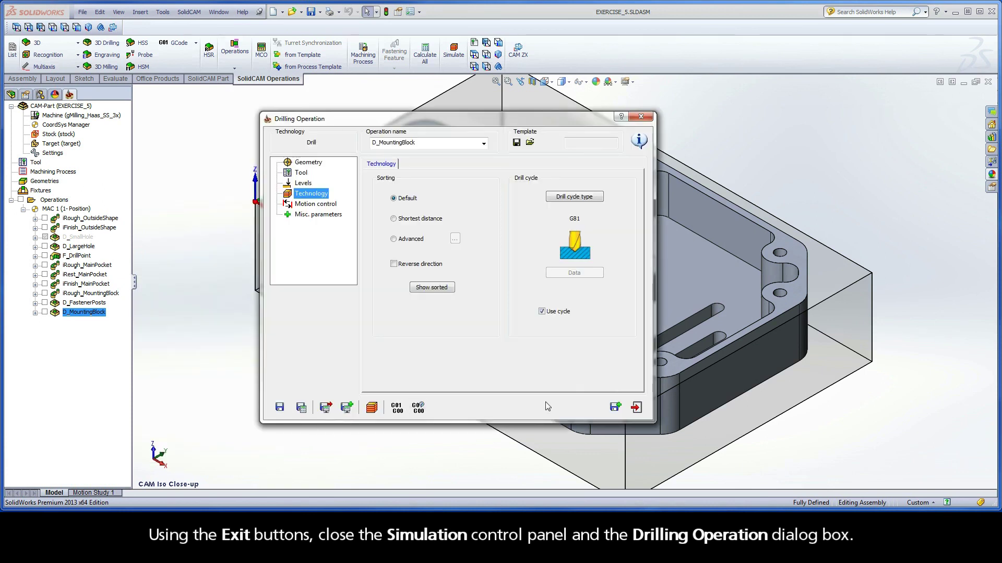
click(635, 407)
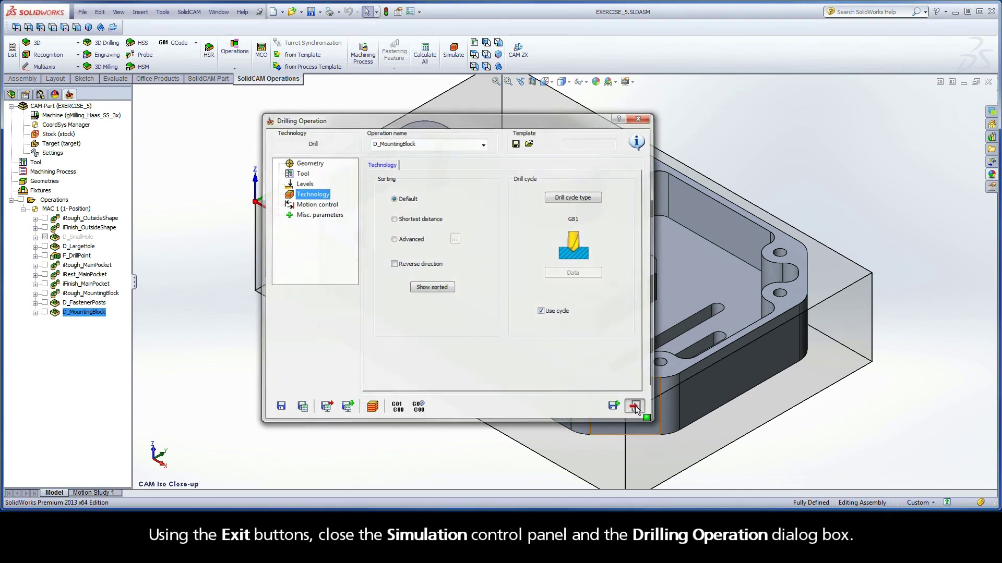